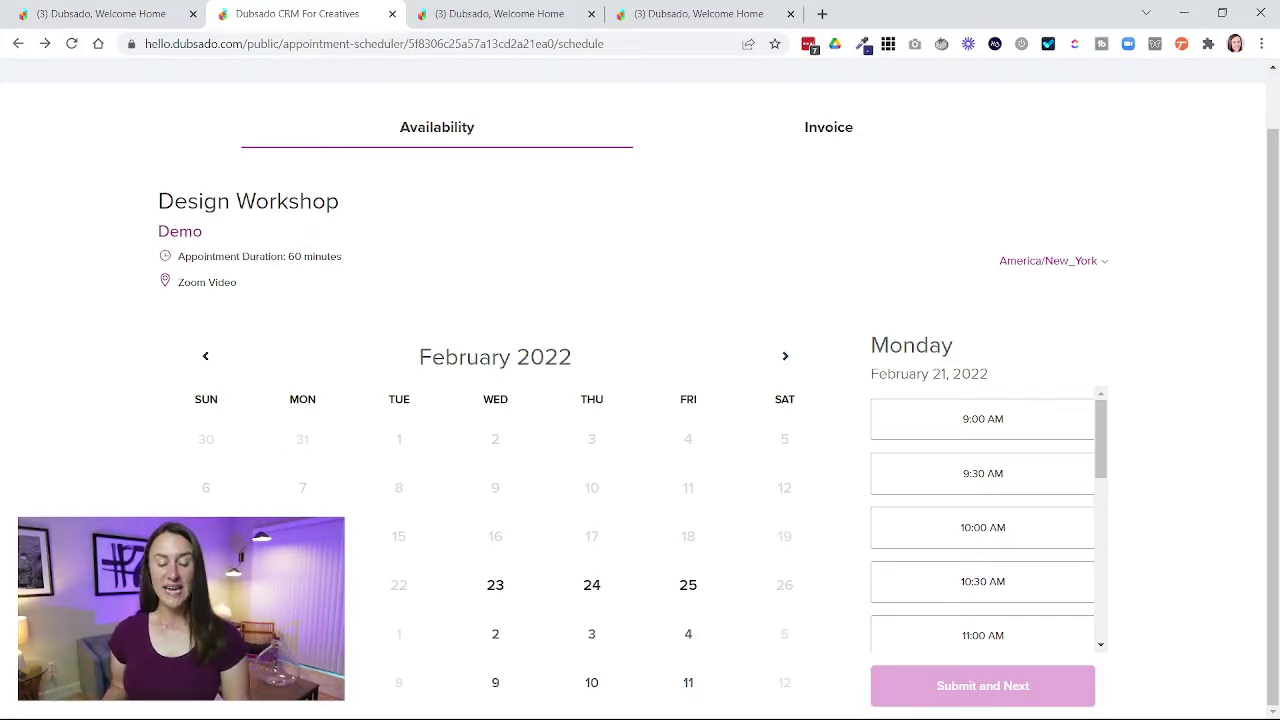
- Select the 9:00 AM February 21 Design Workshop slot and continue to the contact details form
left_click(980, 418)
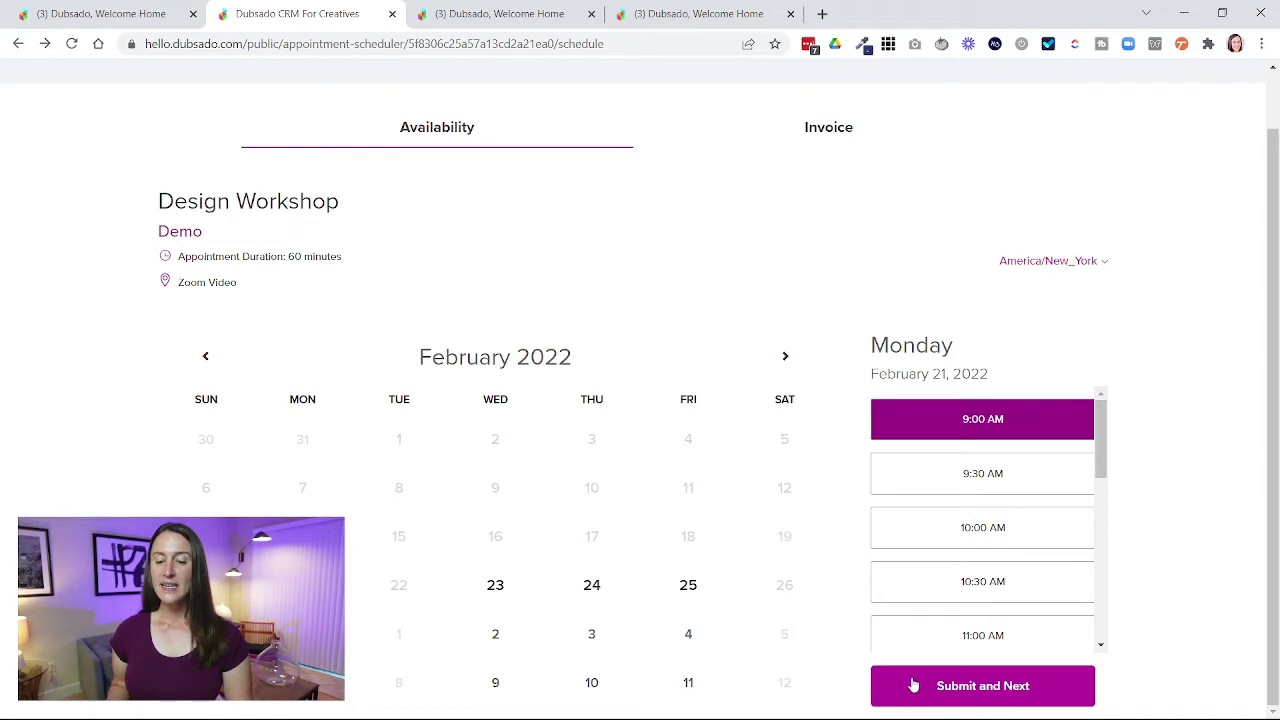
left_click(944, 684)
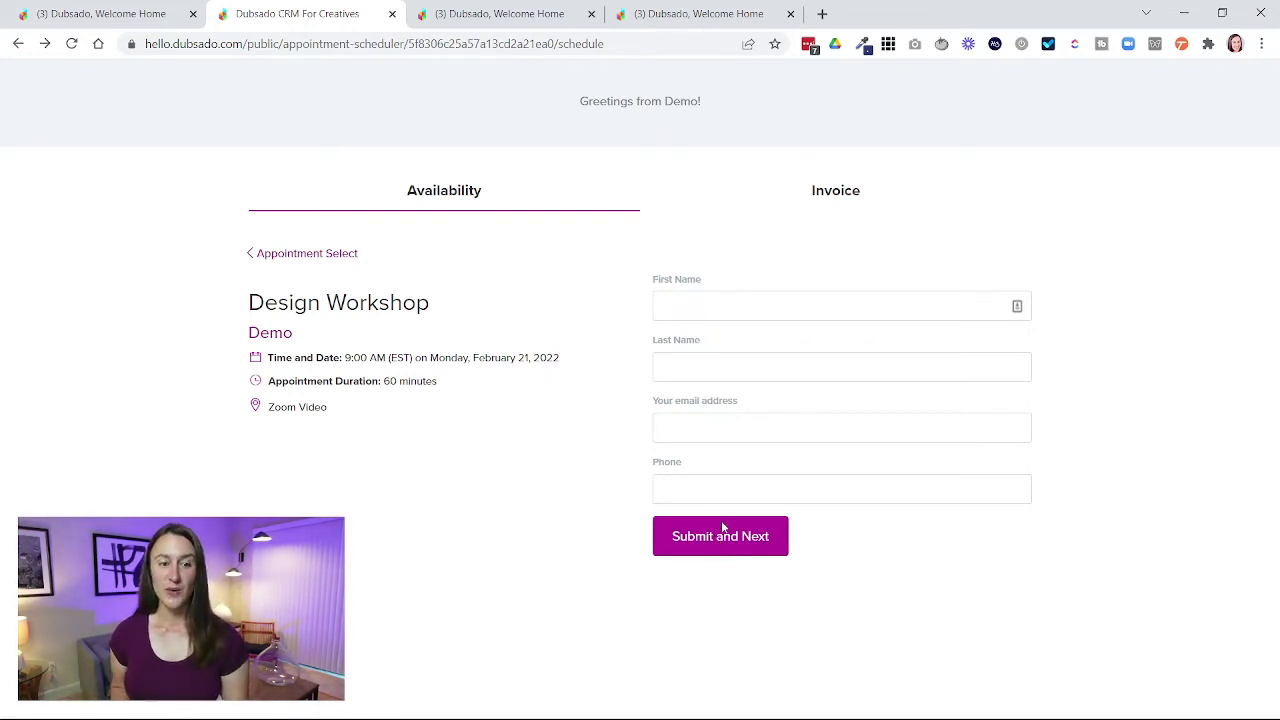
left_click(90, 13)
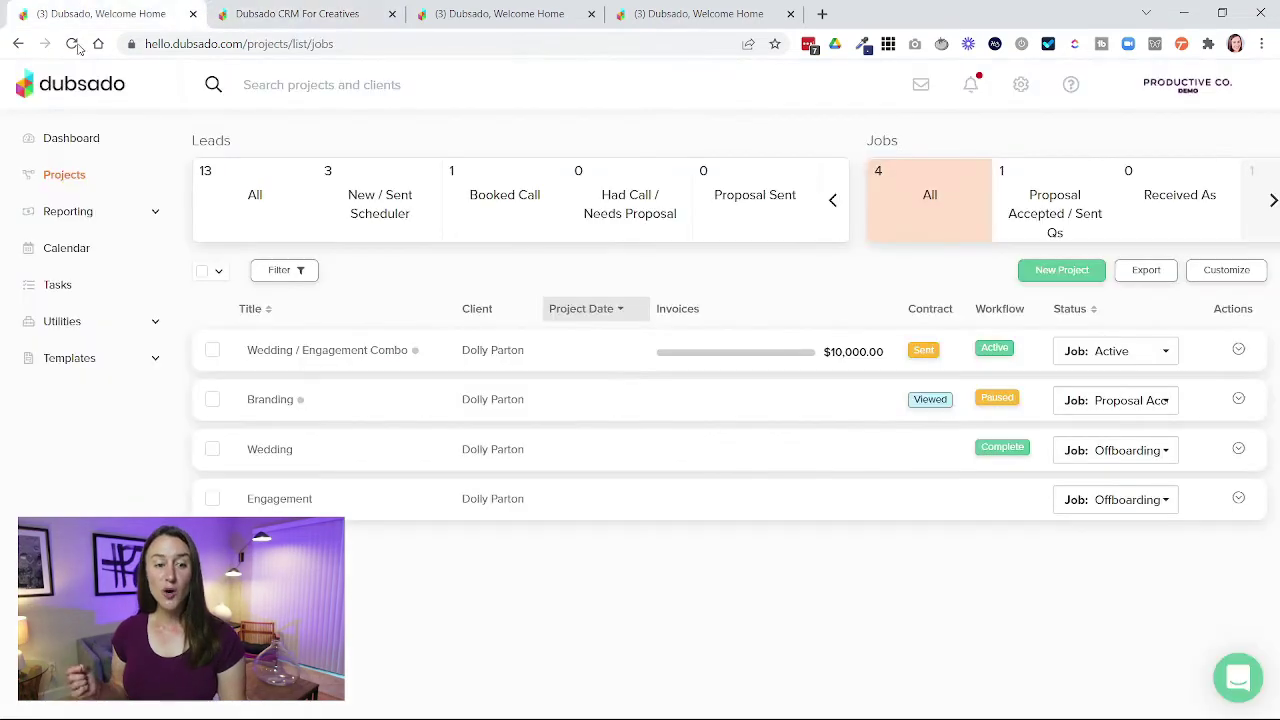
left_click(60, 176)
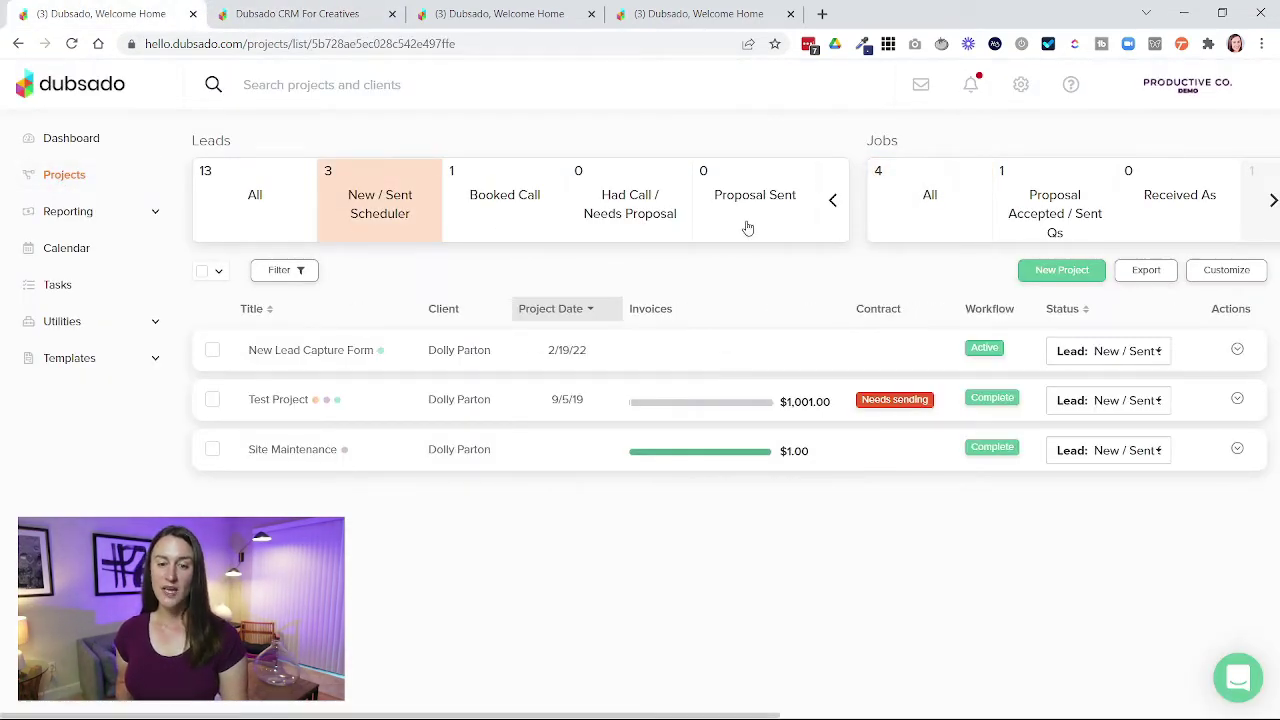
scroll(748, 228, "right", 5)
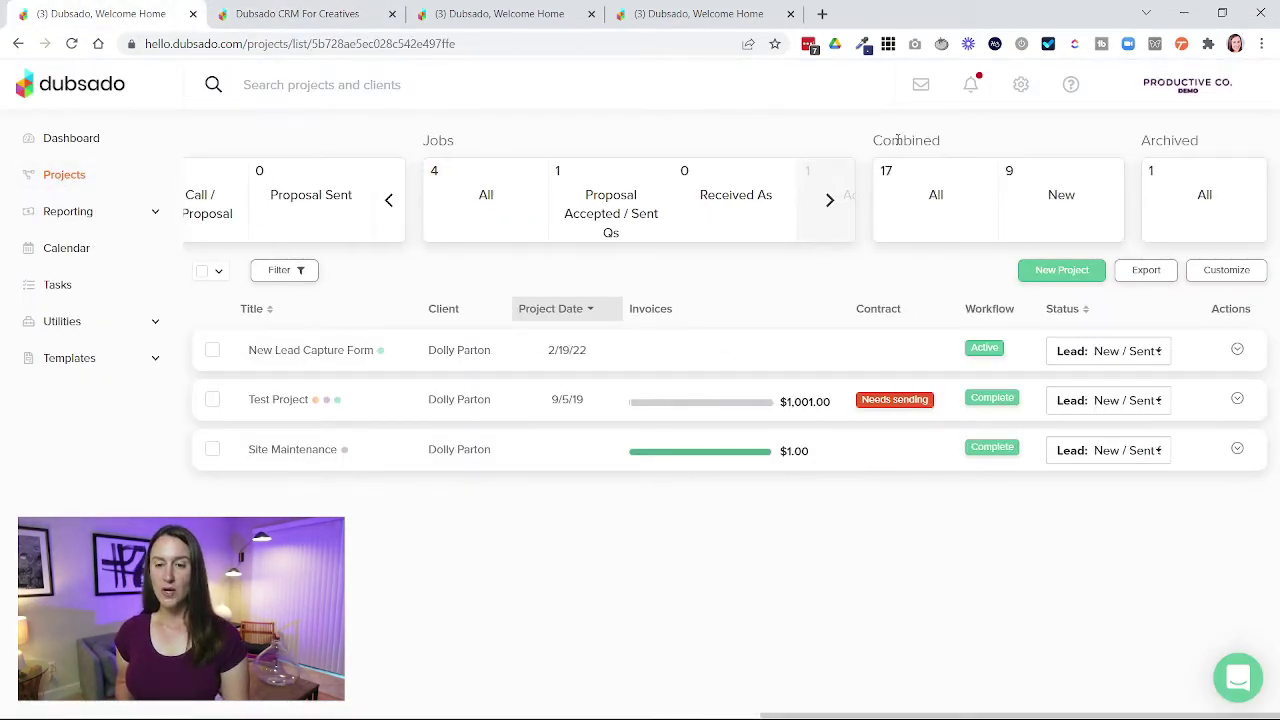
left_click(927, 202)
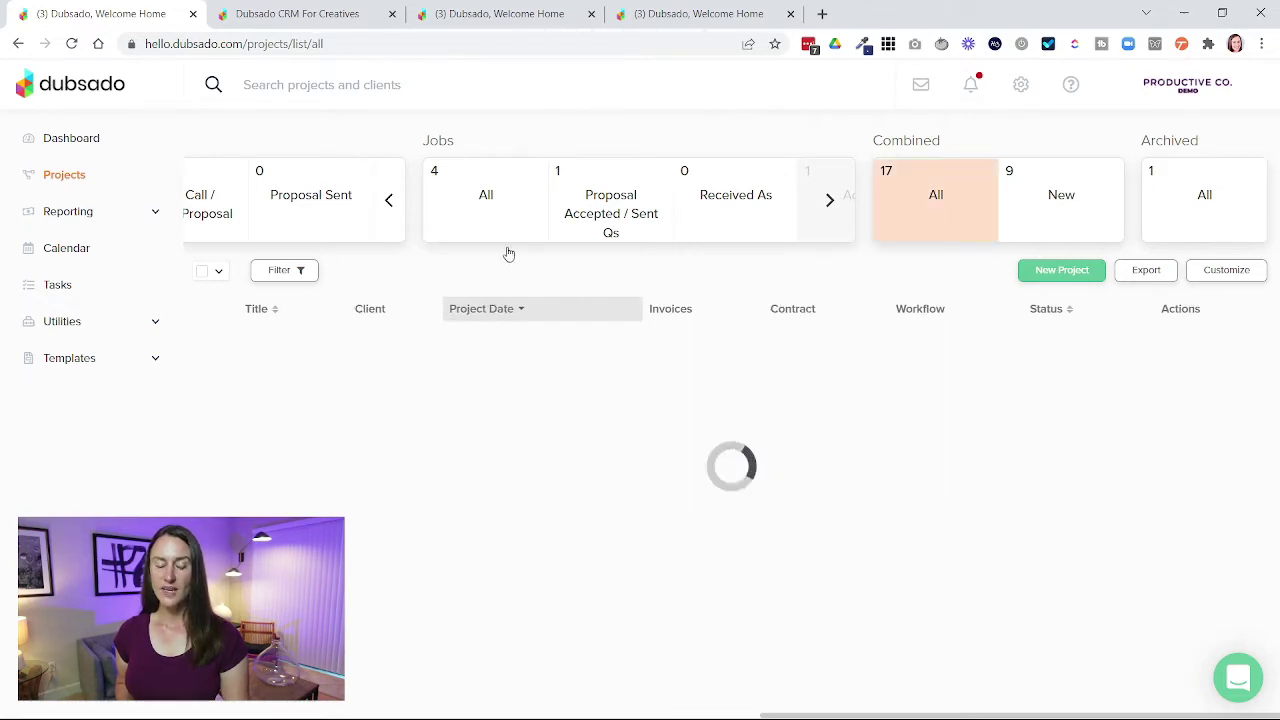
scroll(491, 380, "down", 4)
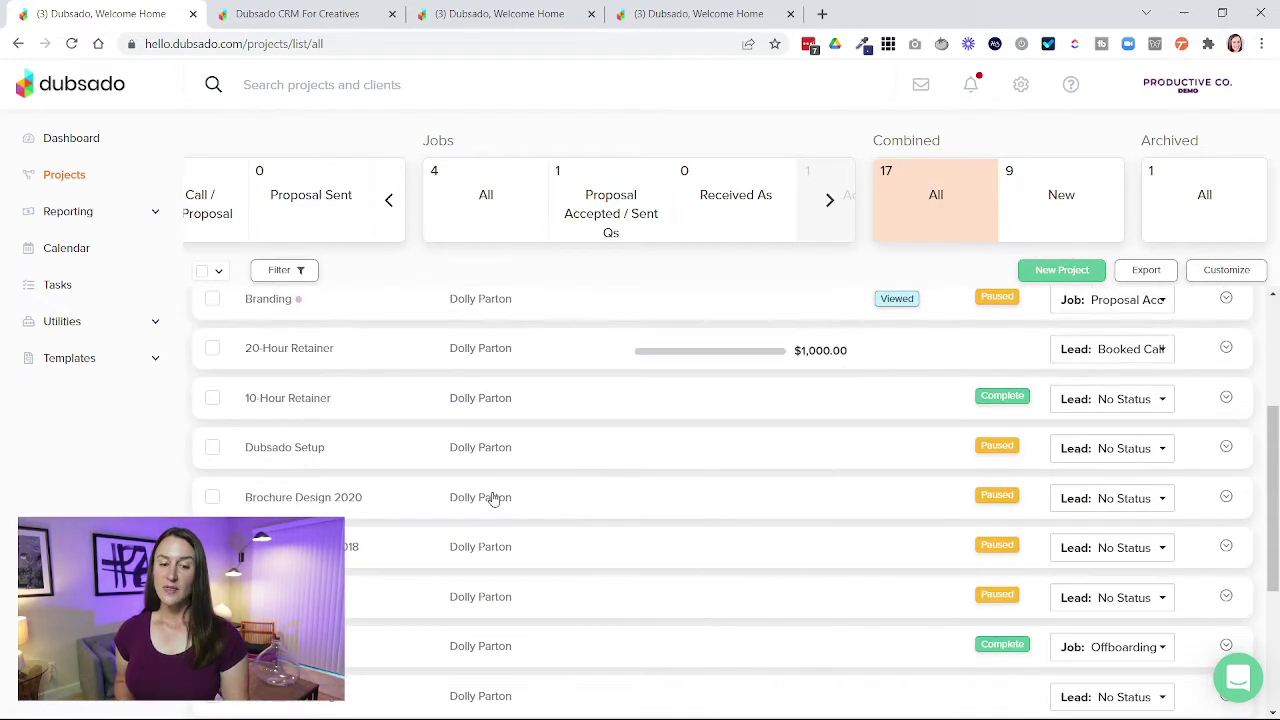
scroll(481, 543, "down", 3)
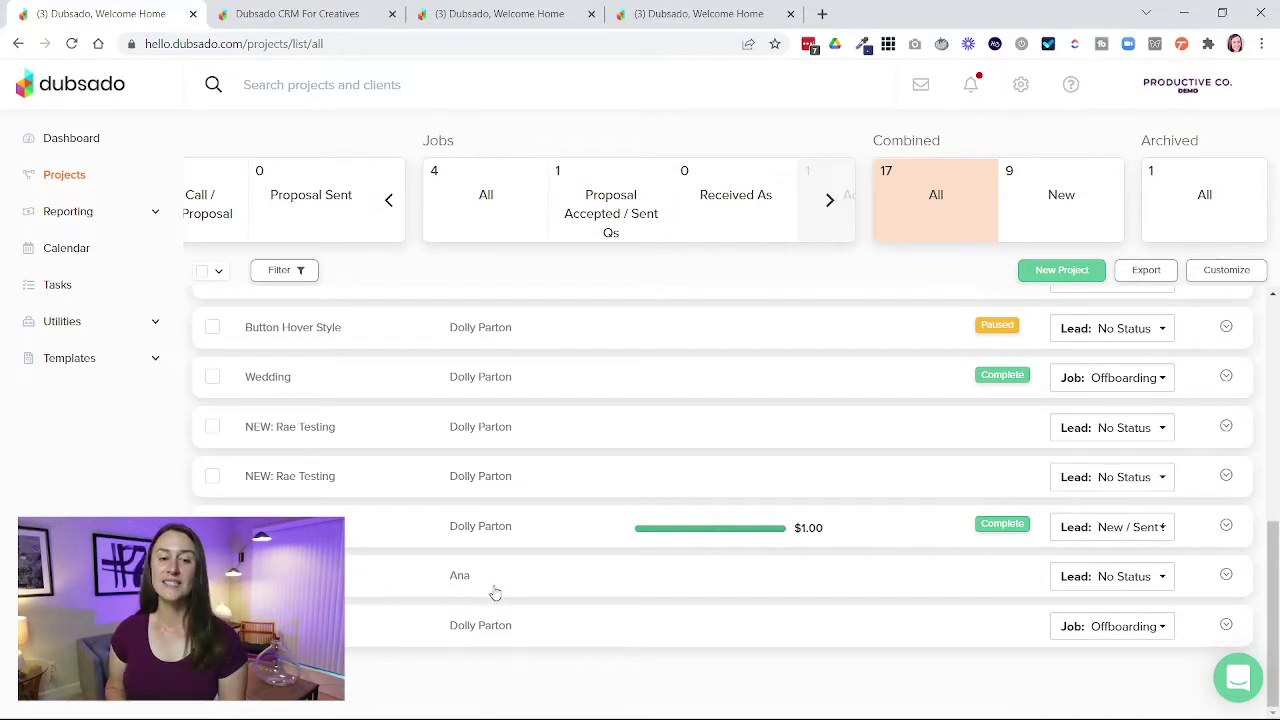
left_click(300, 13)
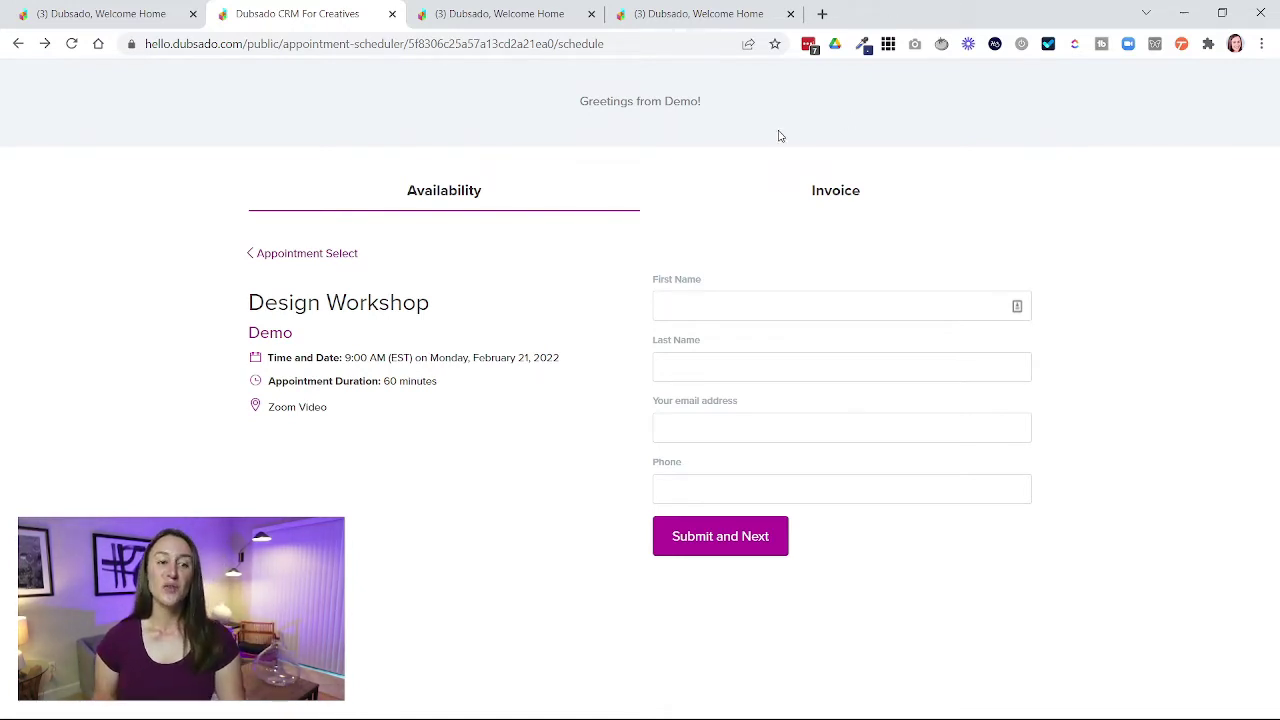
- Go from the scheduler templates to Forms and open New Lead Capture Form under Lead Captures
left_click(527, 12)
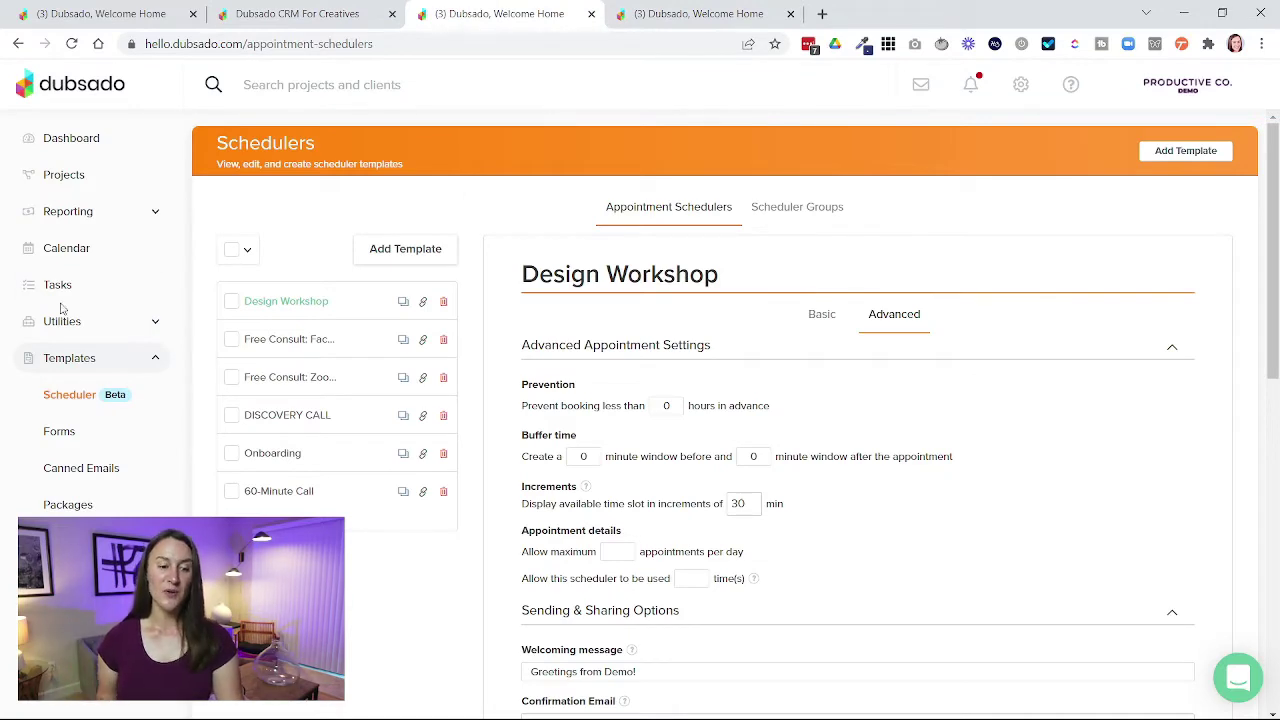
left_click(63, 435)
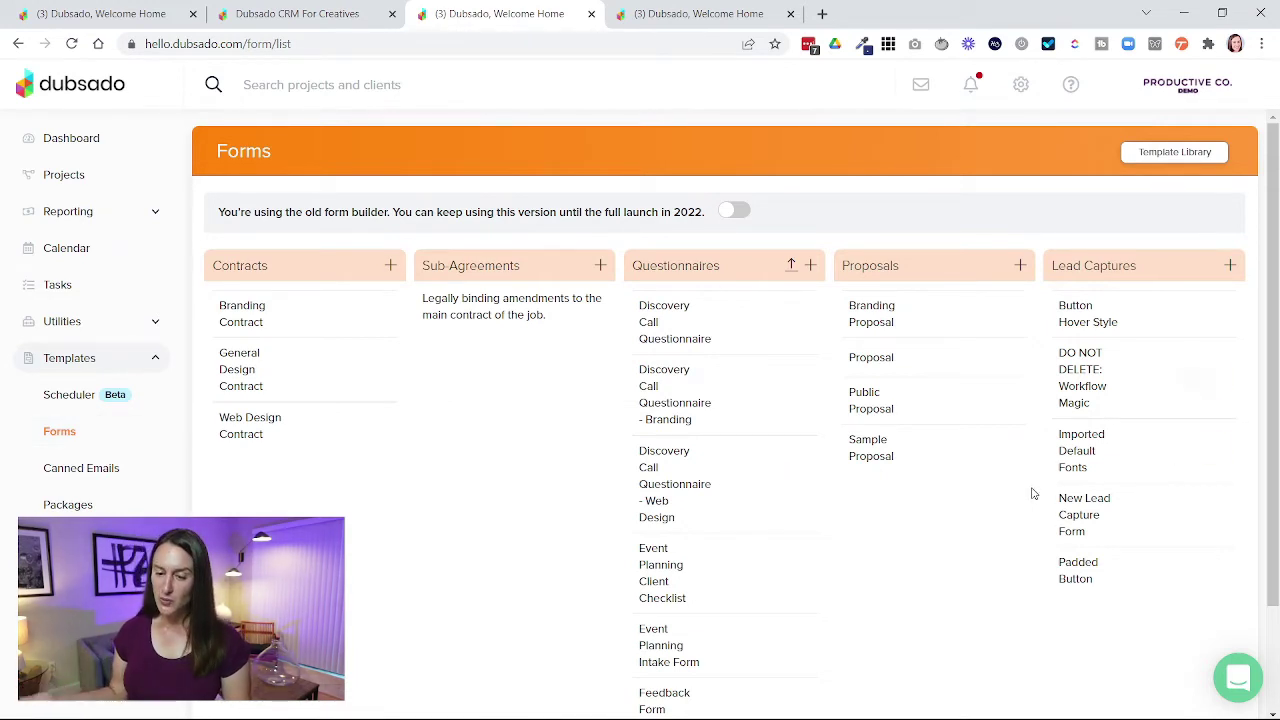
left_click(1076, 518)
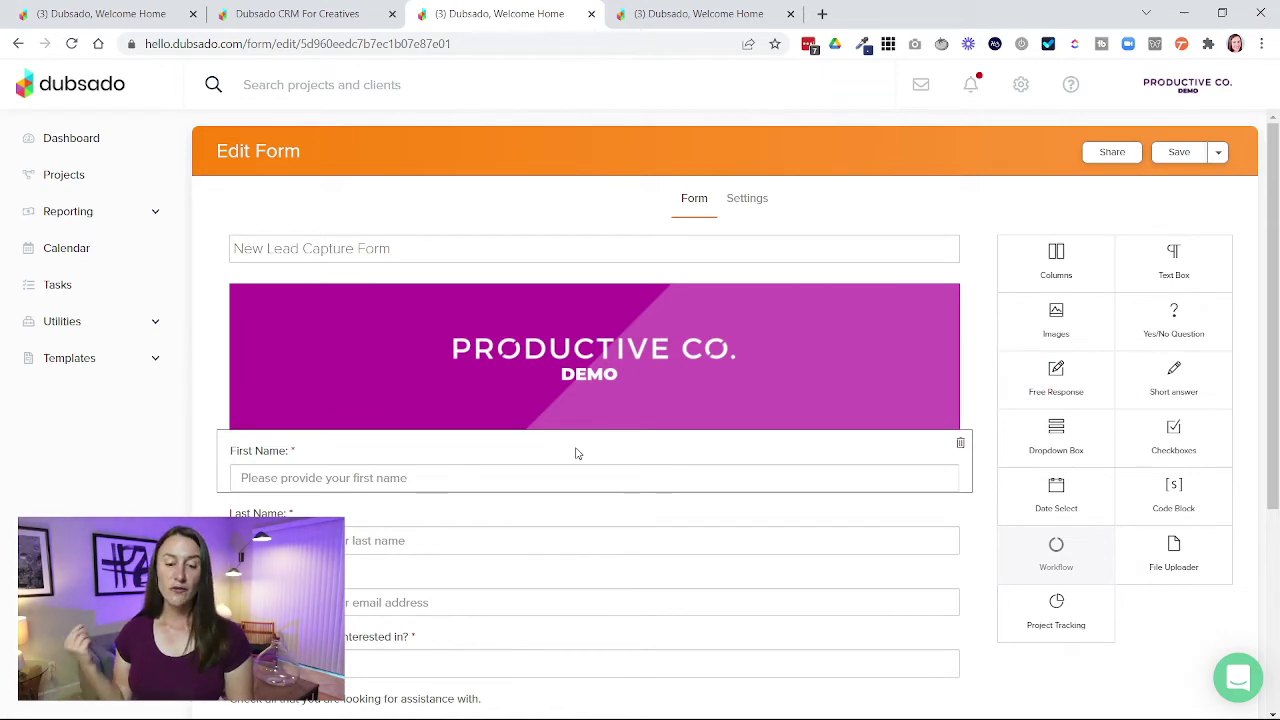
- Check that the First Name question maps to Client First Name, then save the form
left_click(308, 461)
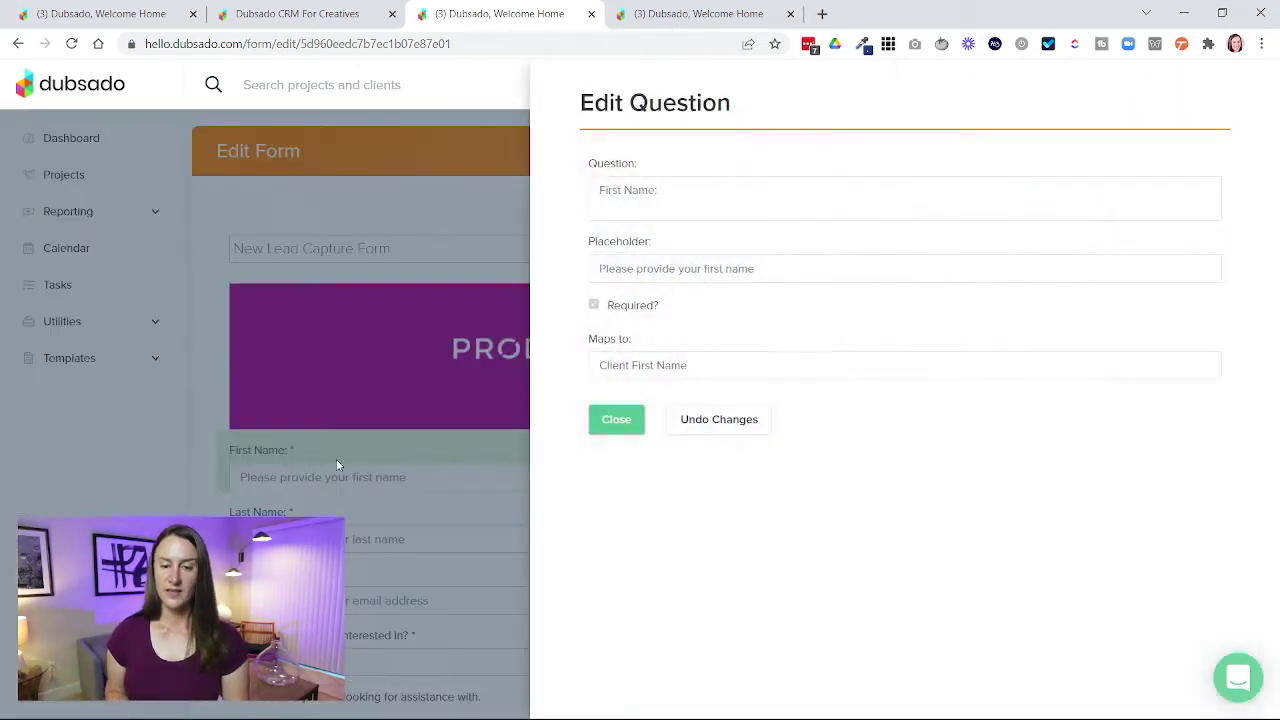
left_click(703, 200)
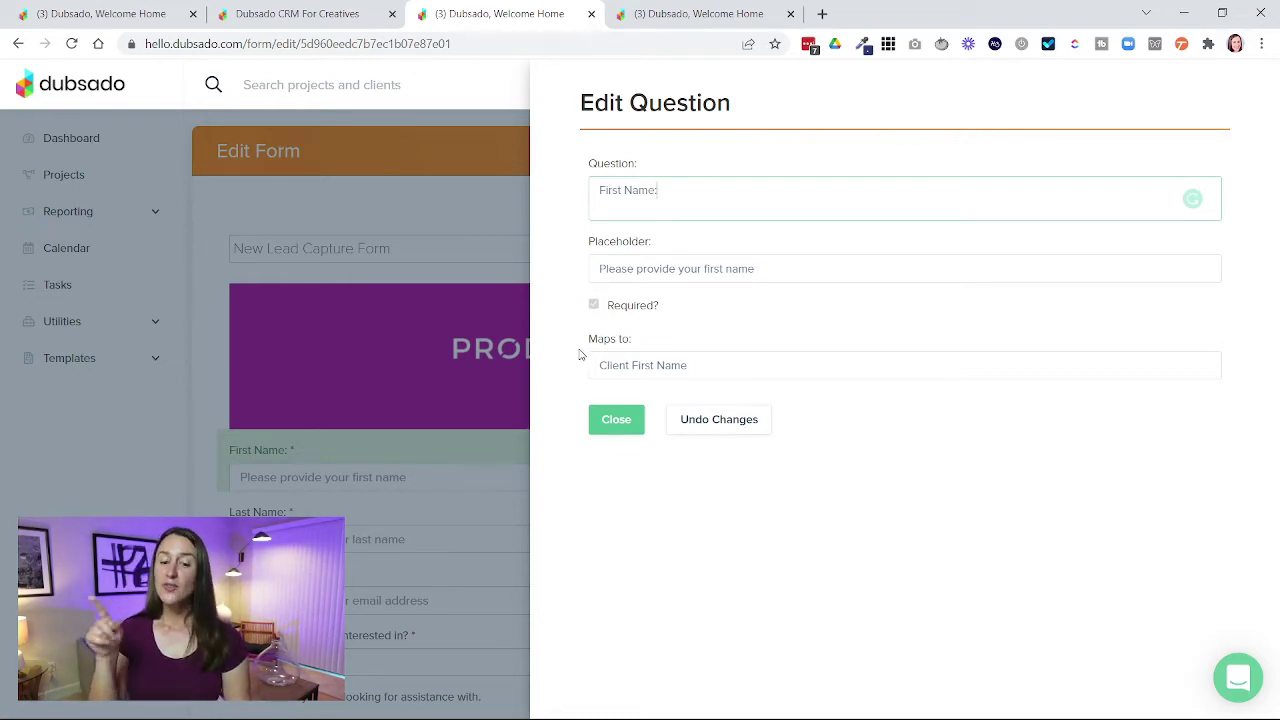
left_click(624, 365)
scroll(625, 345, "down", 1)
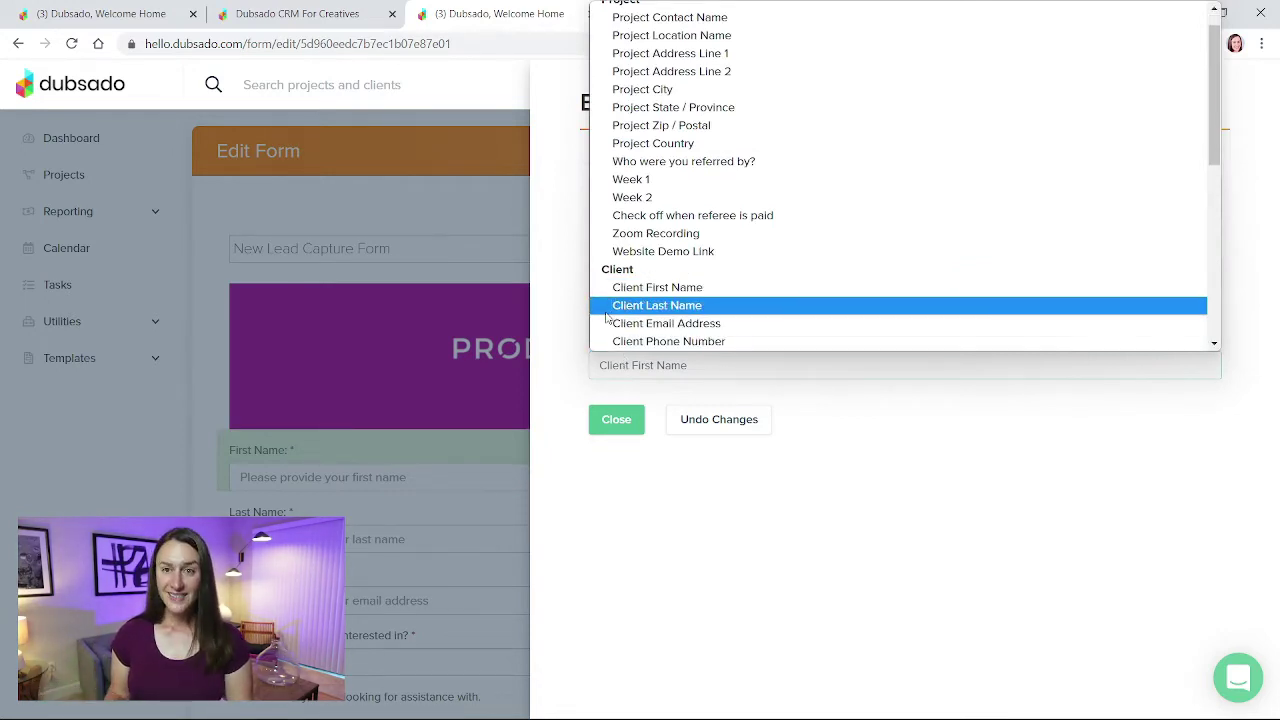
left_click(624, 424)
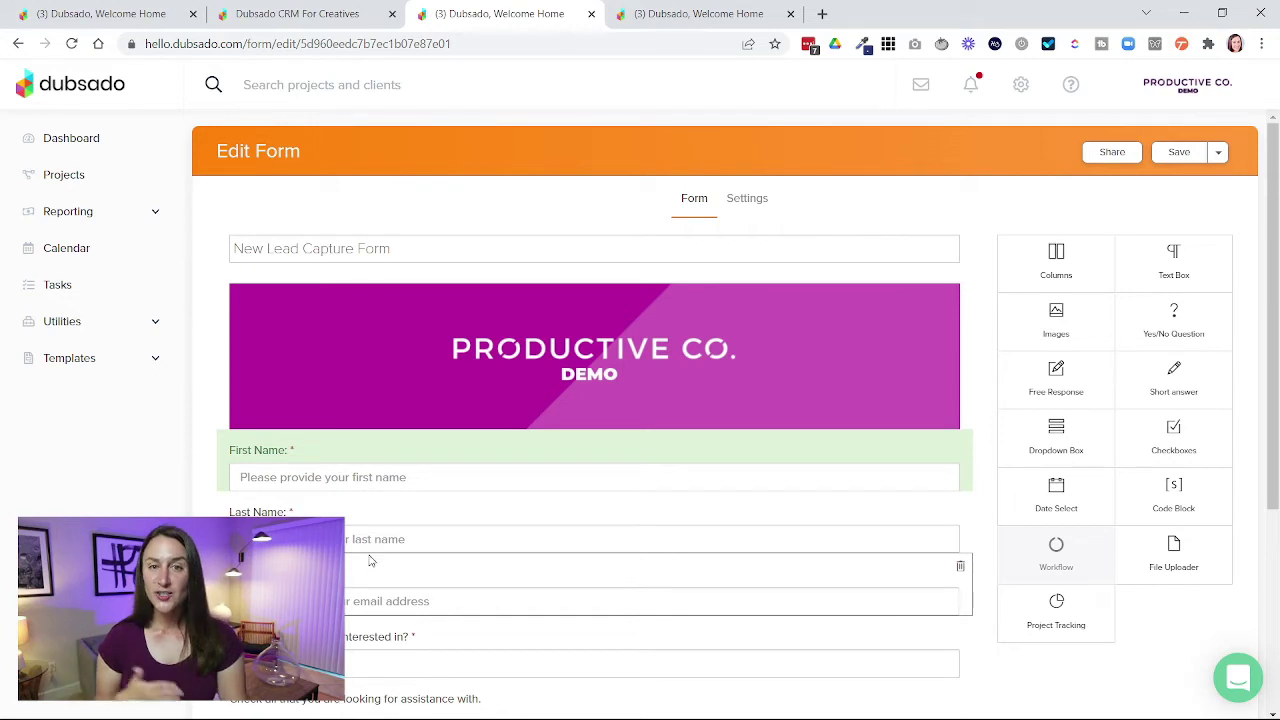
scroll(398, 566, "down", 1)
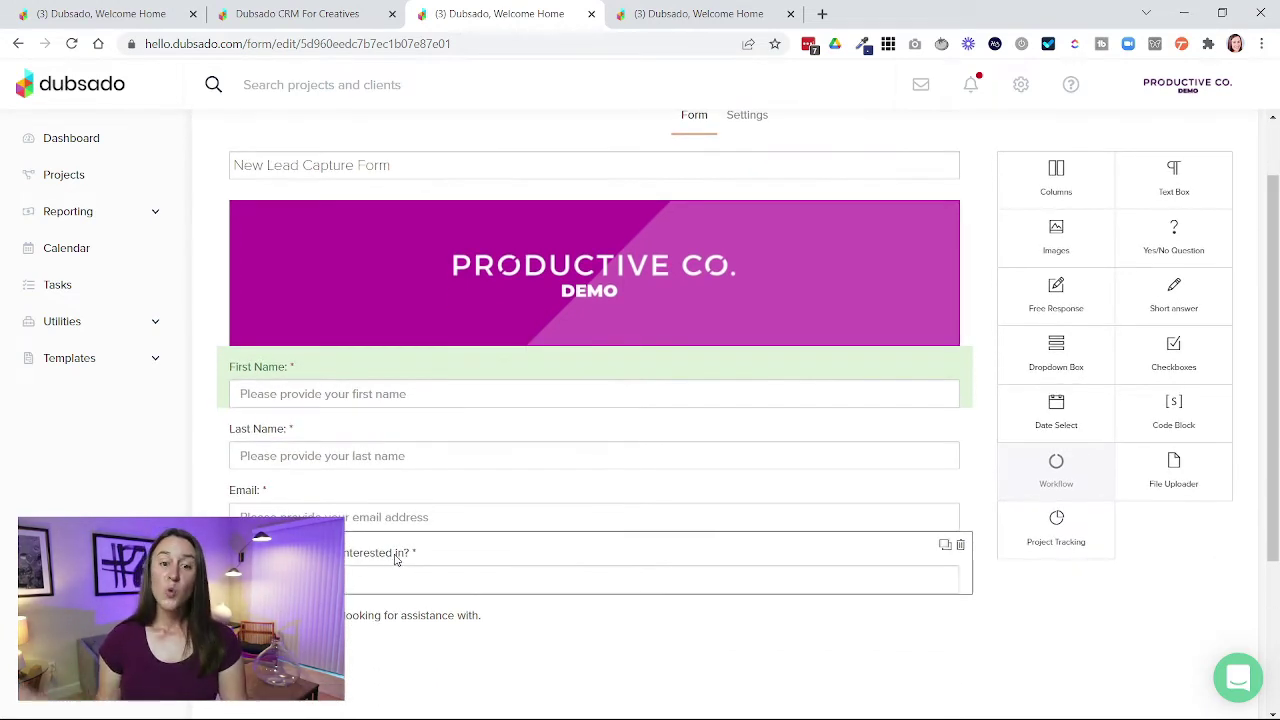
scroll(700, 300, "up", 2)
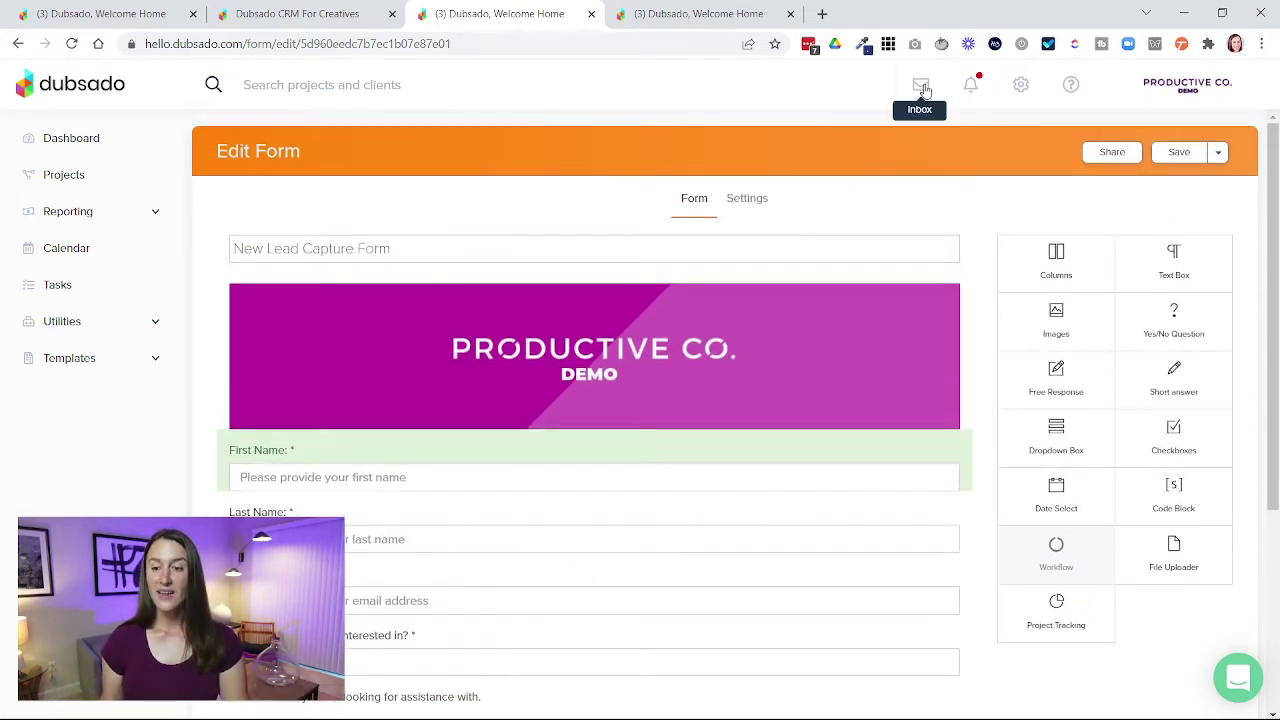
left_click(1180, 156)
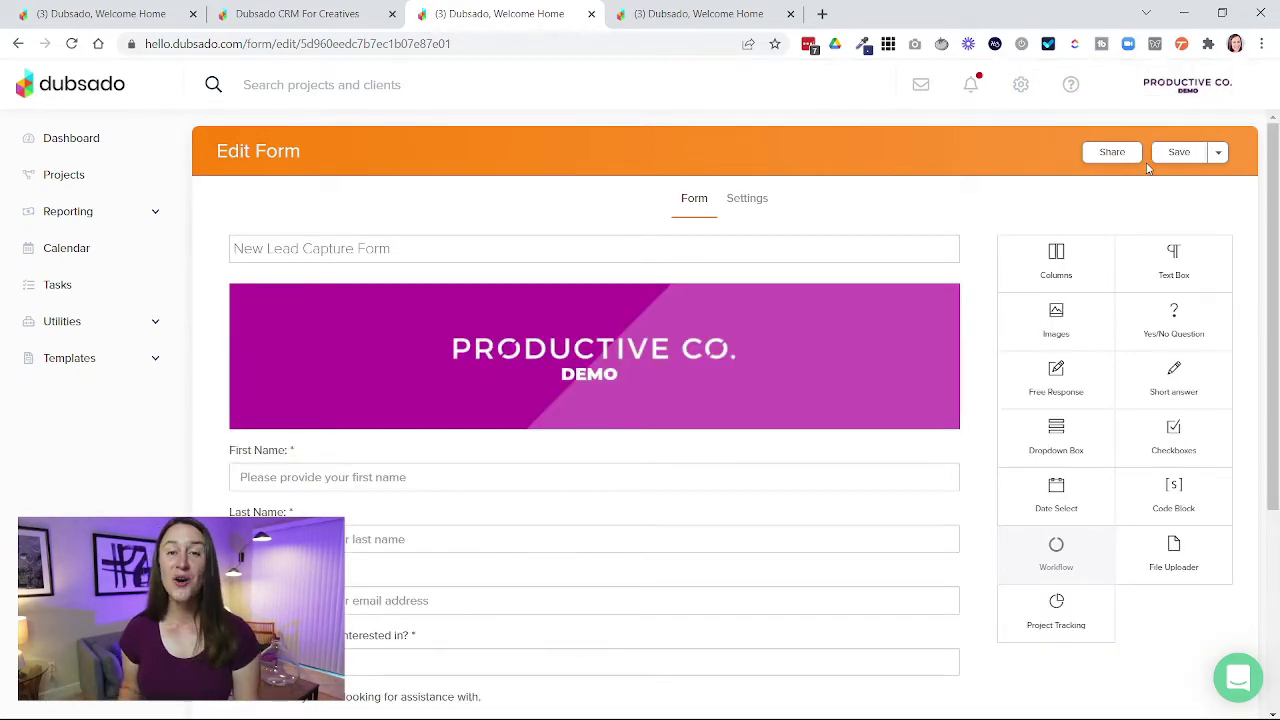
- Go to Templates > Scheduler, confirming the leave-page prompt, to reach the Design Workshop template
left_click(69, 366)
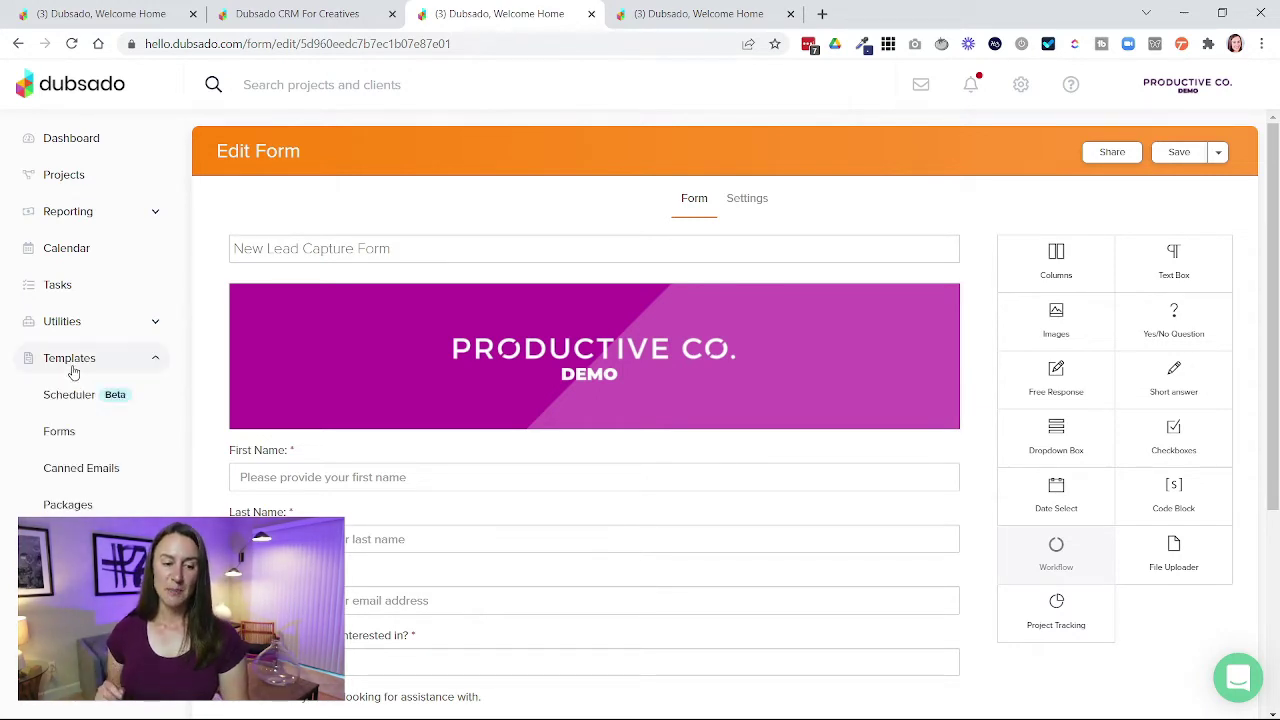
left_click(68, 400)
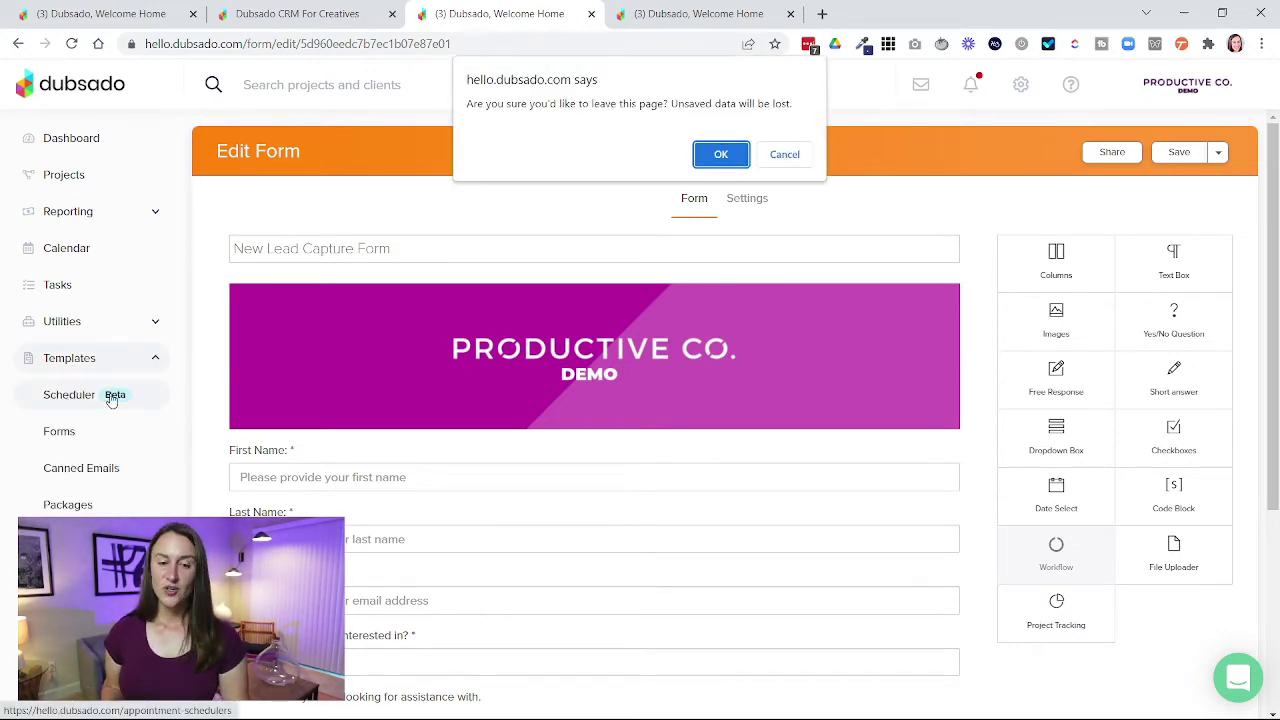
left_click(728, 155)
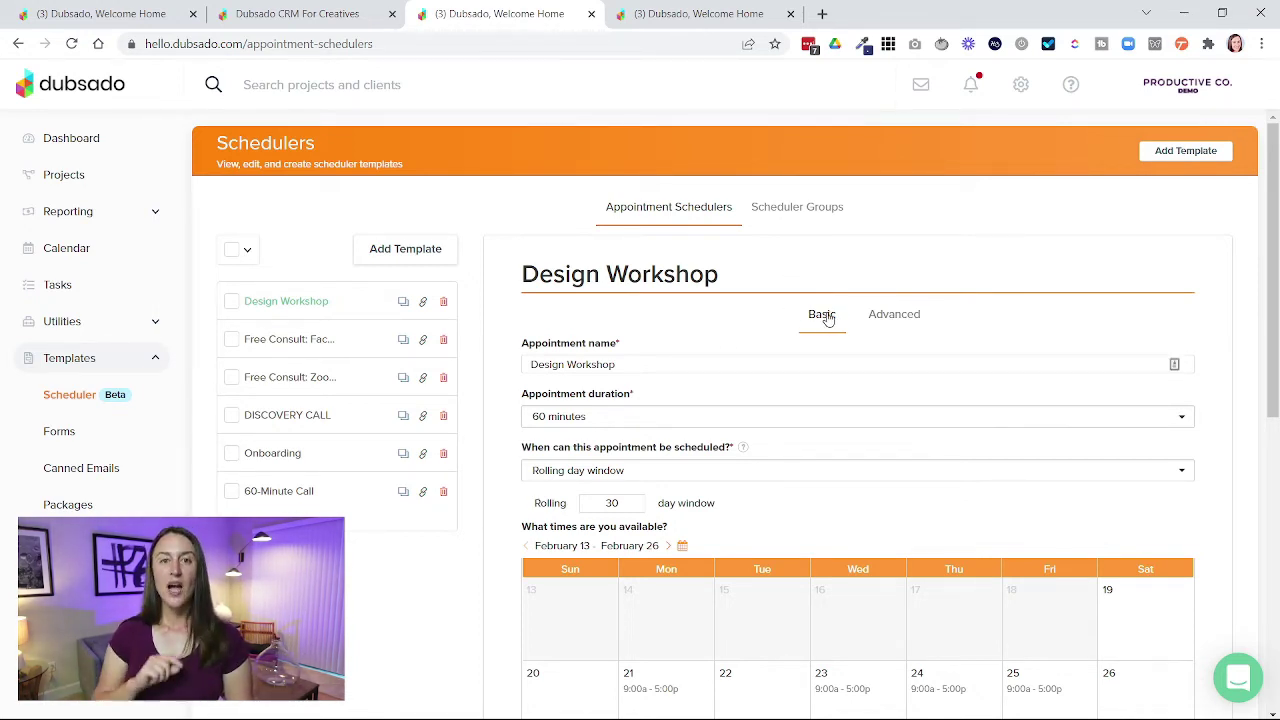
- Set the Advanced tab's Additional form to New Lead Capture Form and save Design Workshop
left_click(886, 318)
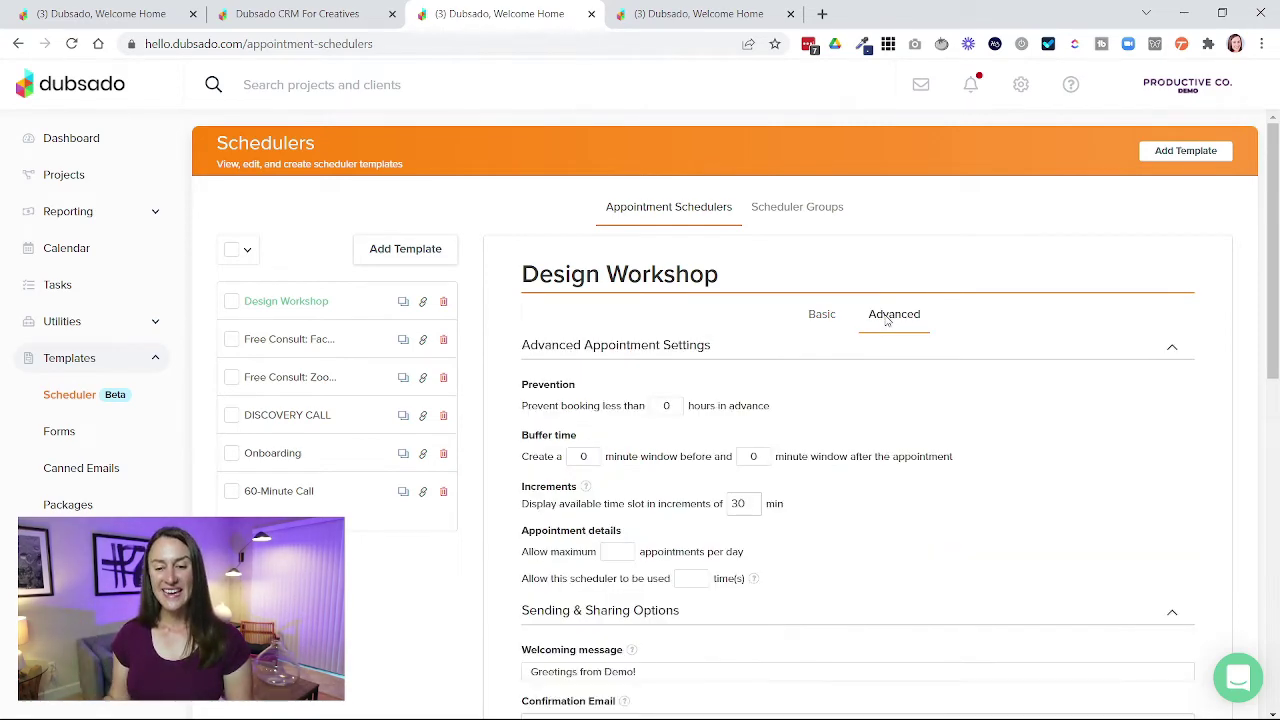
scroll(883, 414, "down", 3)
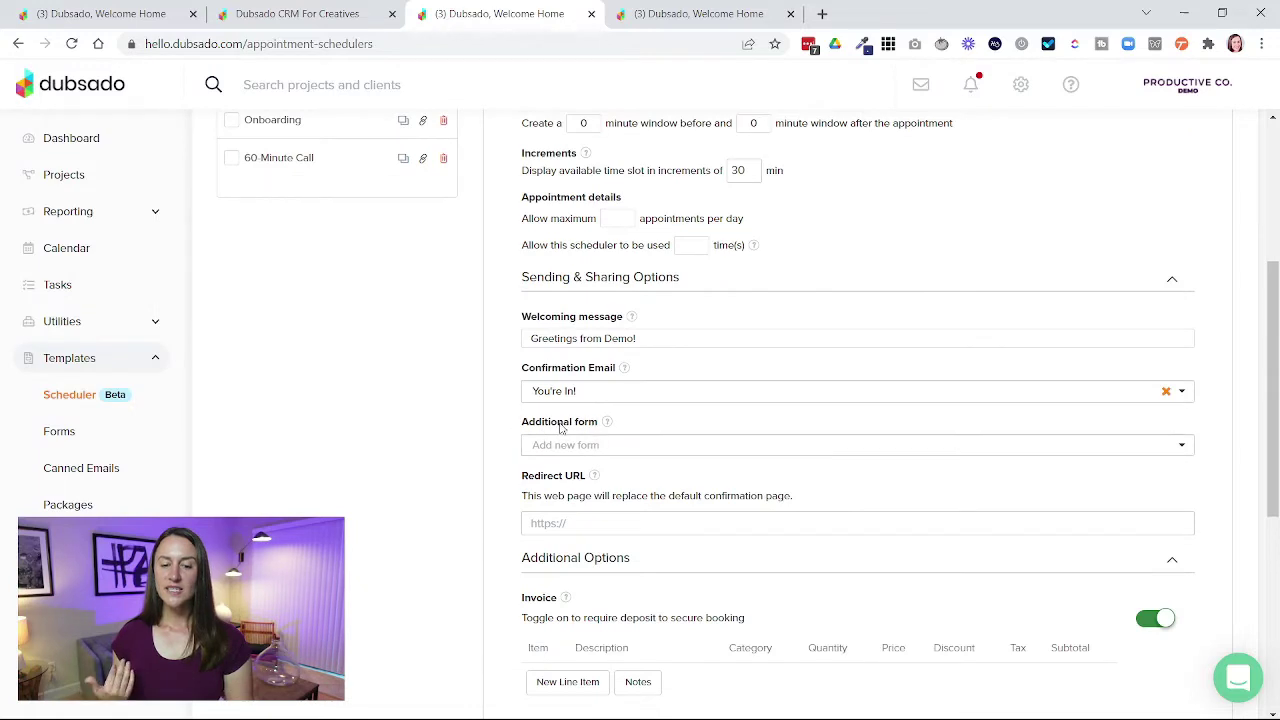
left_click(629, 449)
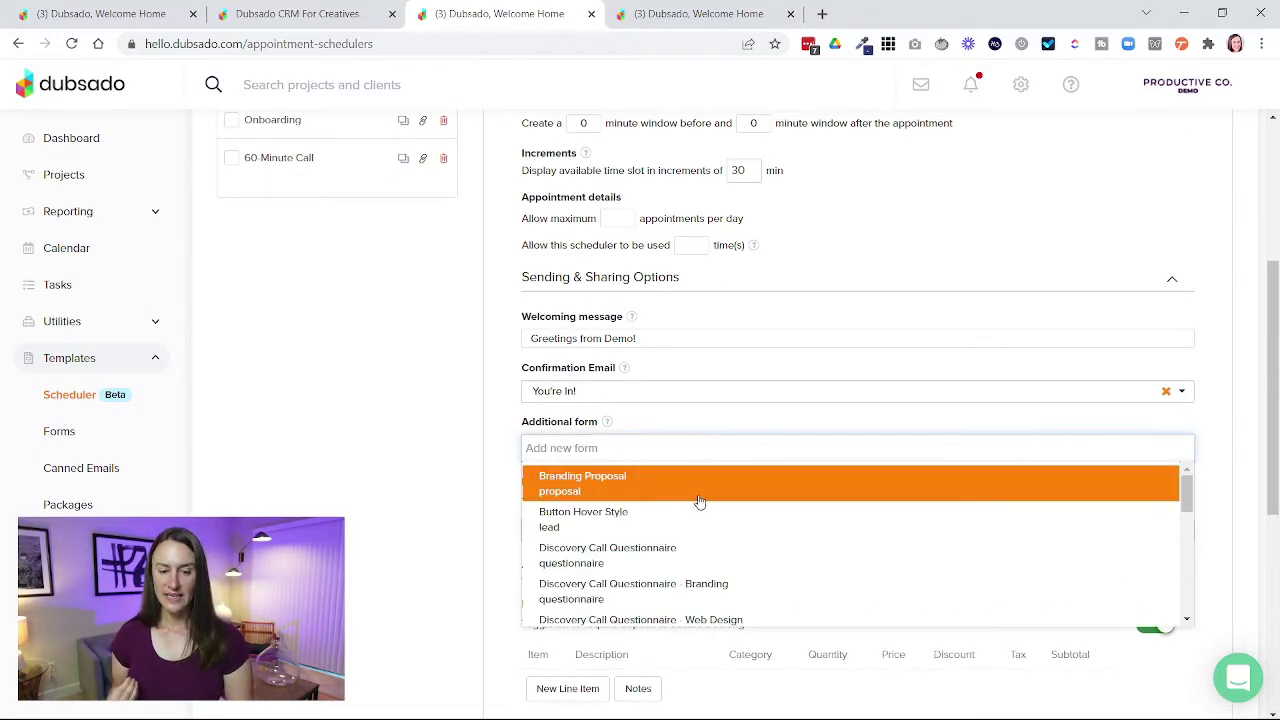
scroll(700, 495, "down", 2)
scroll(695, 460, "up", 2)
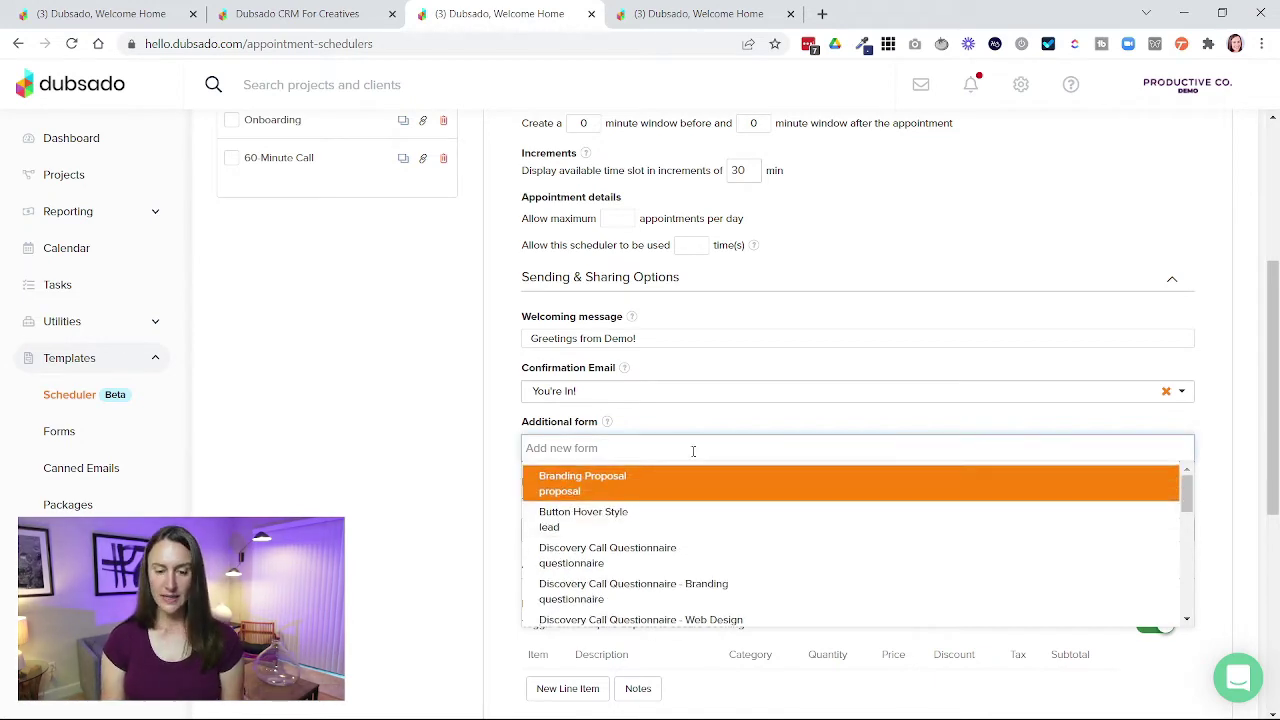
type("lead")
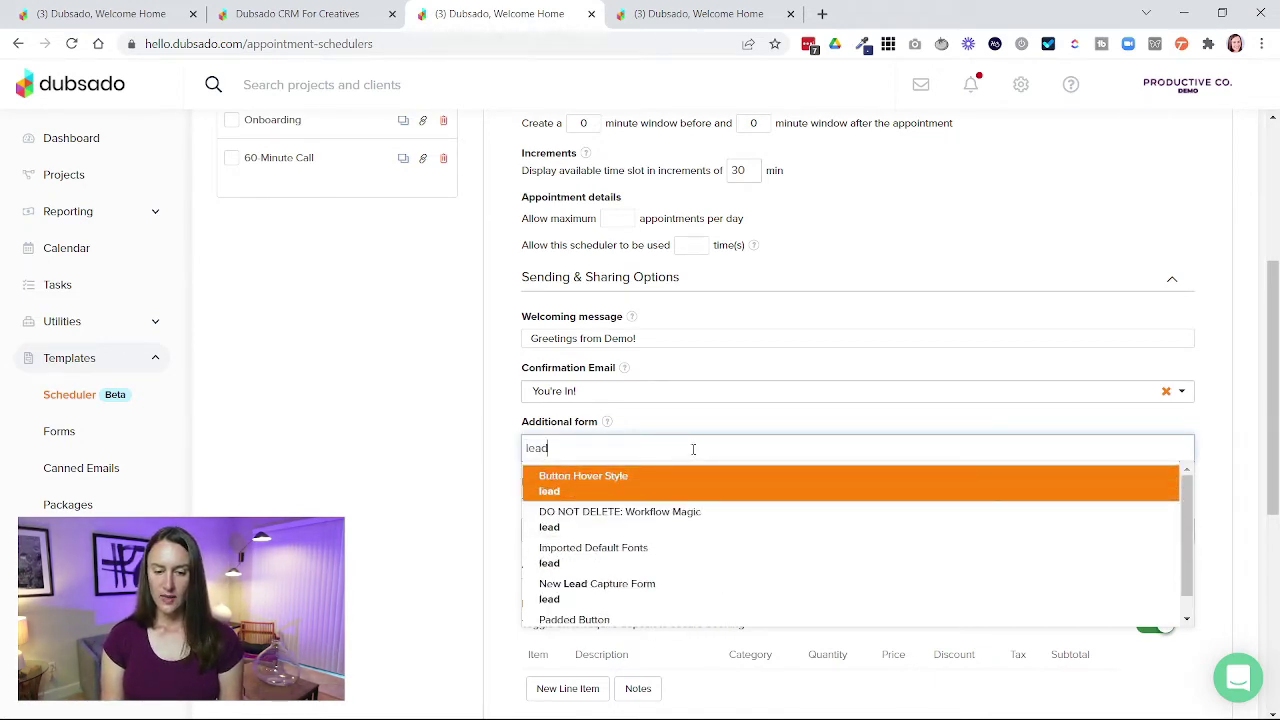
left_click(645, 598)
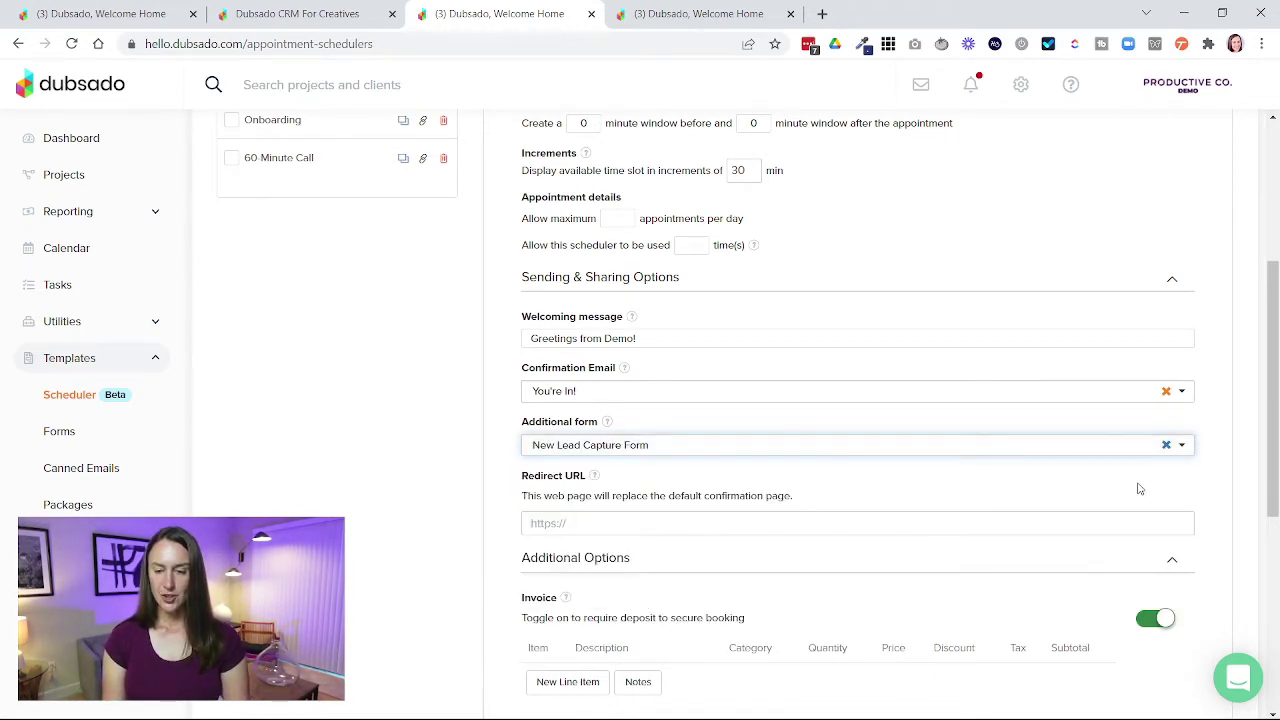
scroll(1165, 515, "down", 5)
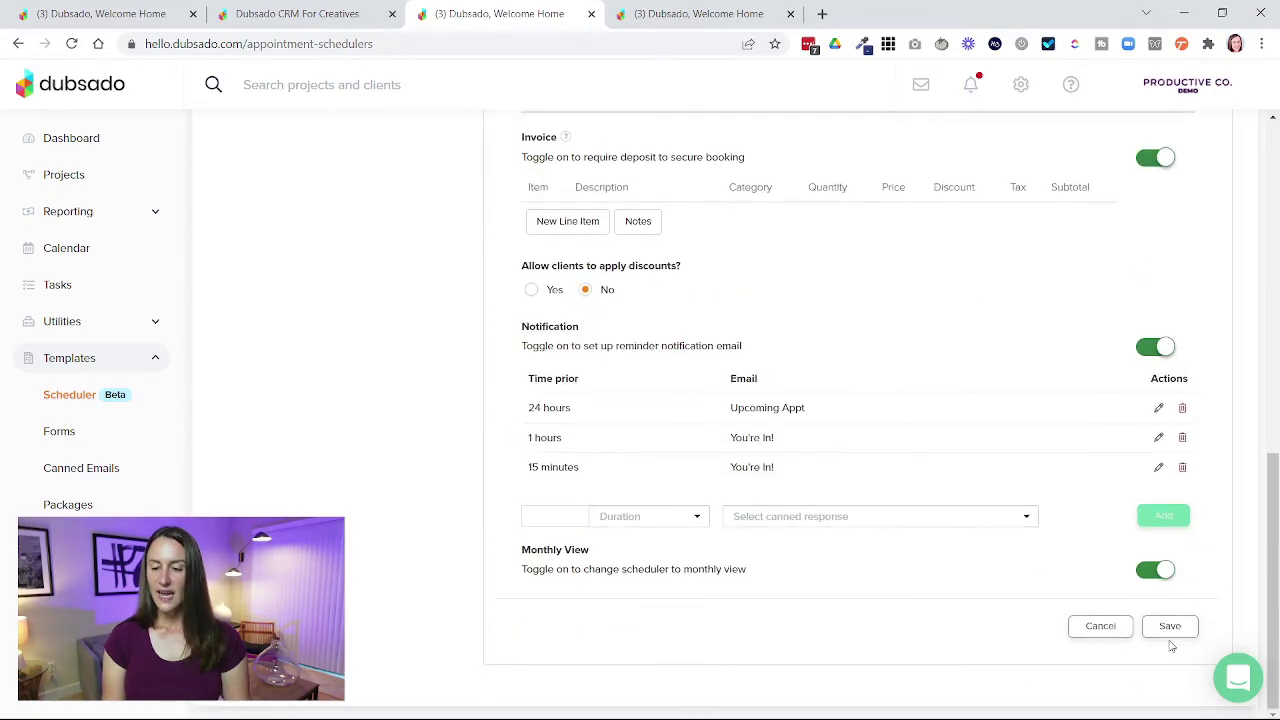
left_click(1168, 627)
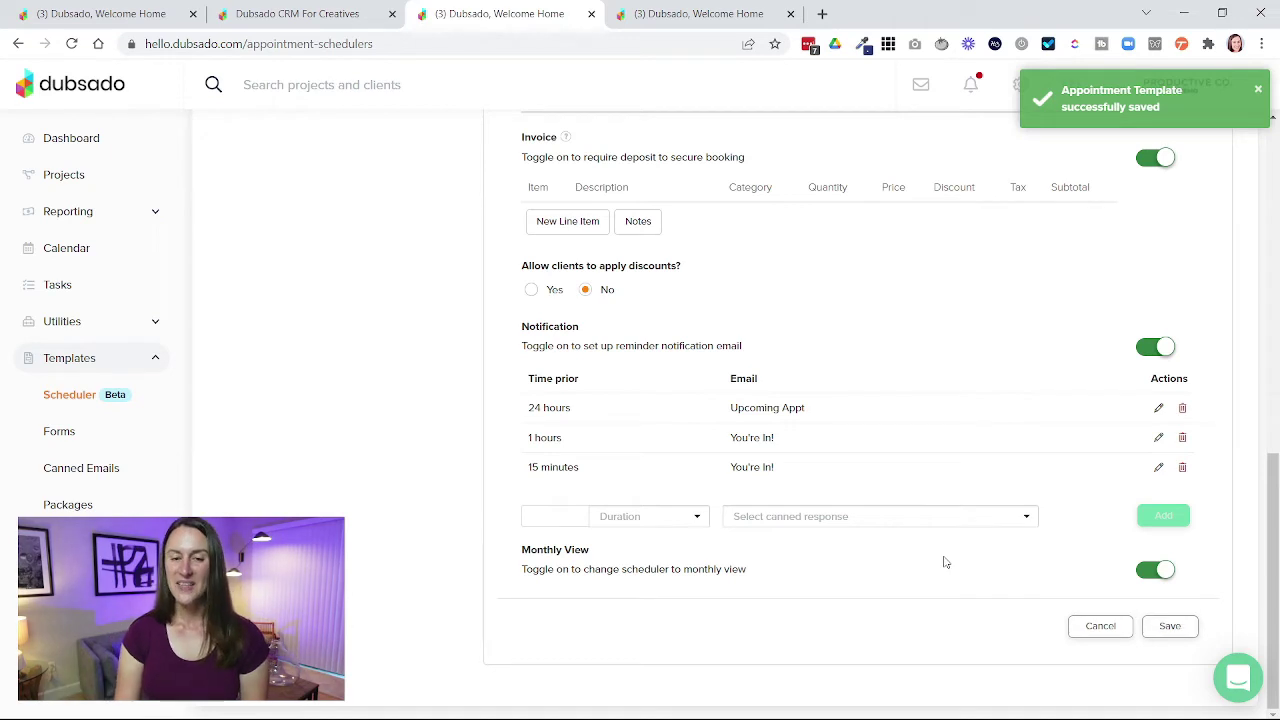
- On the public booking page, pick 9:00 AM on February 21 and review the attached form
key("ctrl+2")
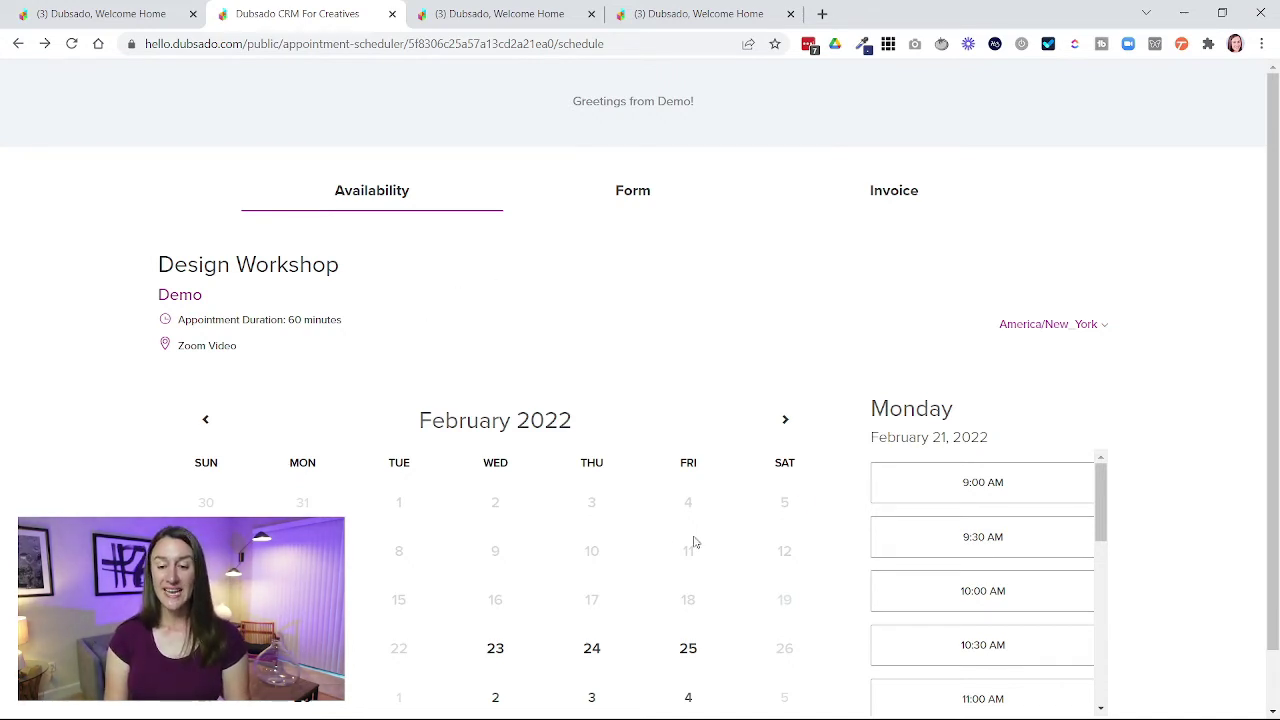
left_click(951, 483)
scroll(1145, 540, "down", 1)
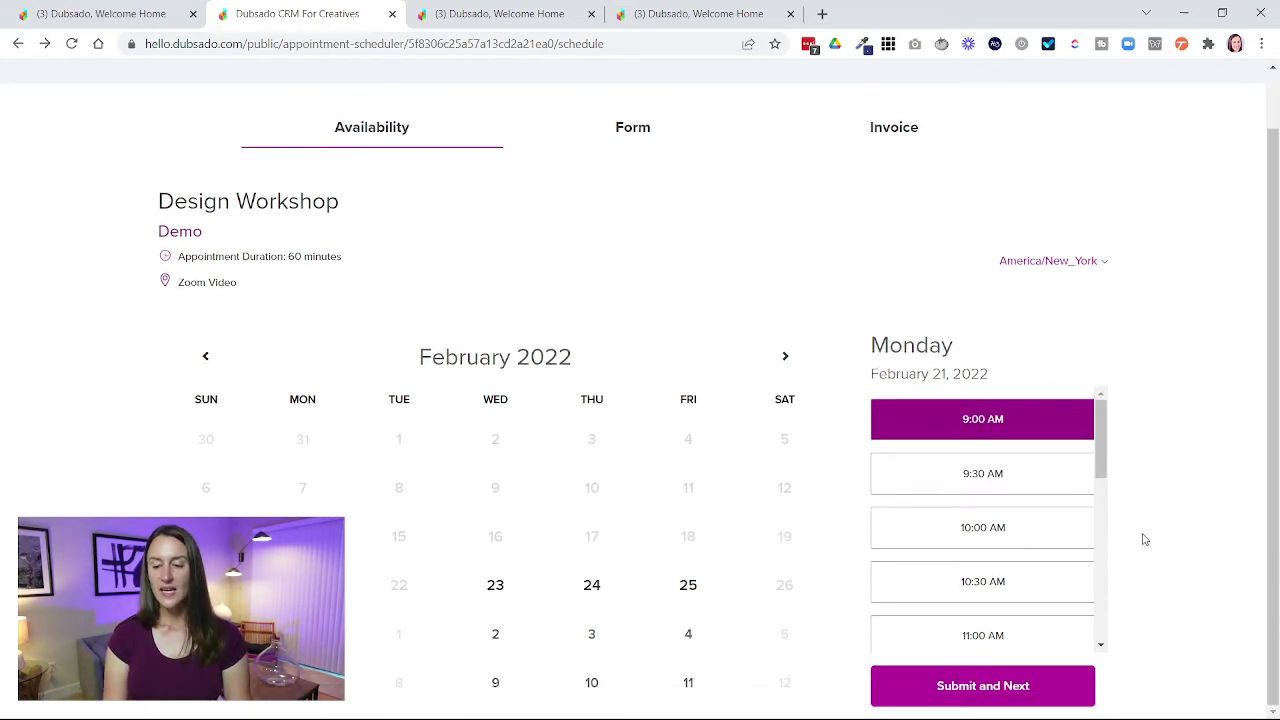
left_click(925, 681)
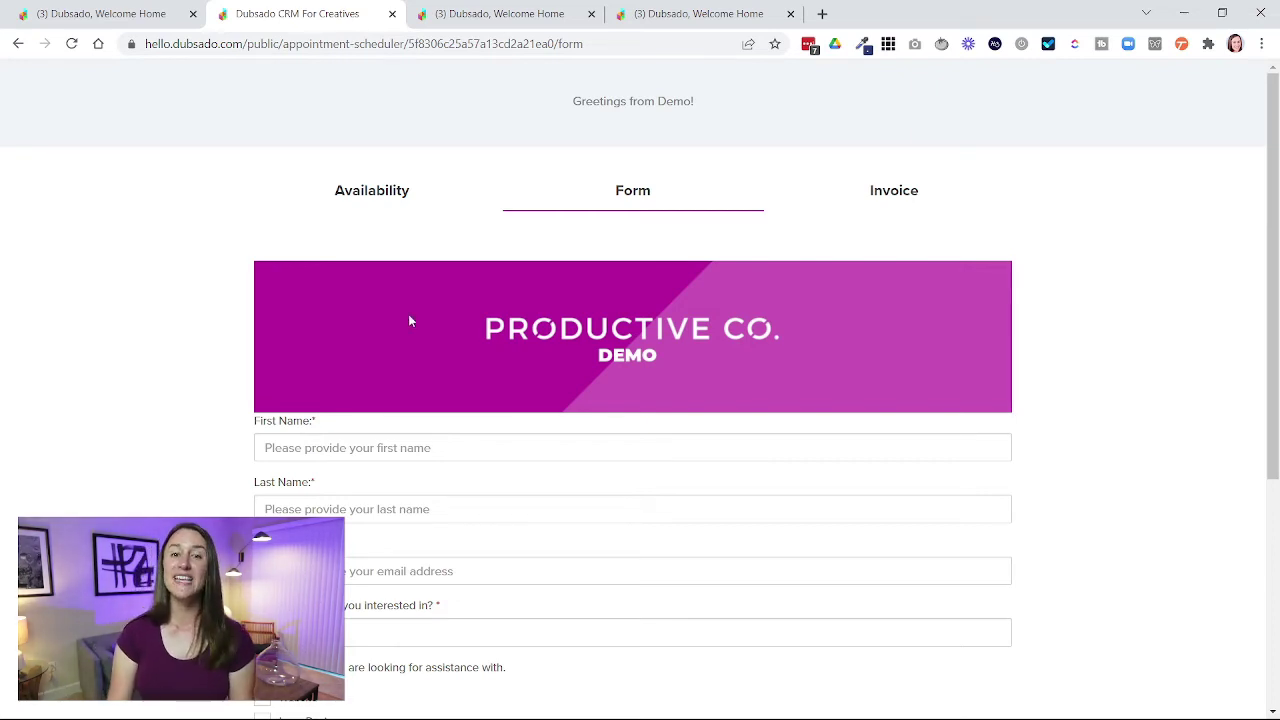
scroll(874, 443, "down", 4)
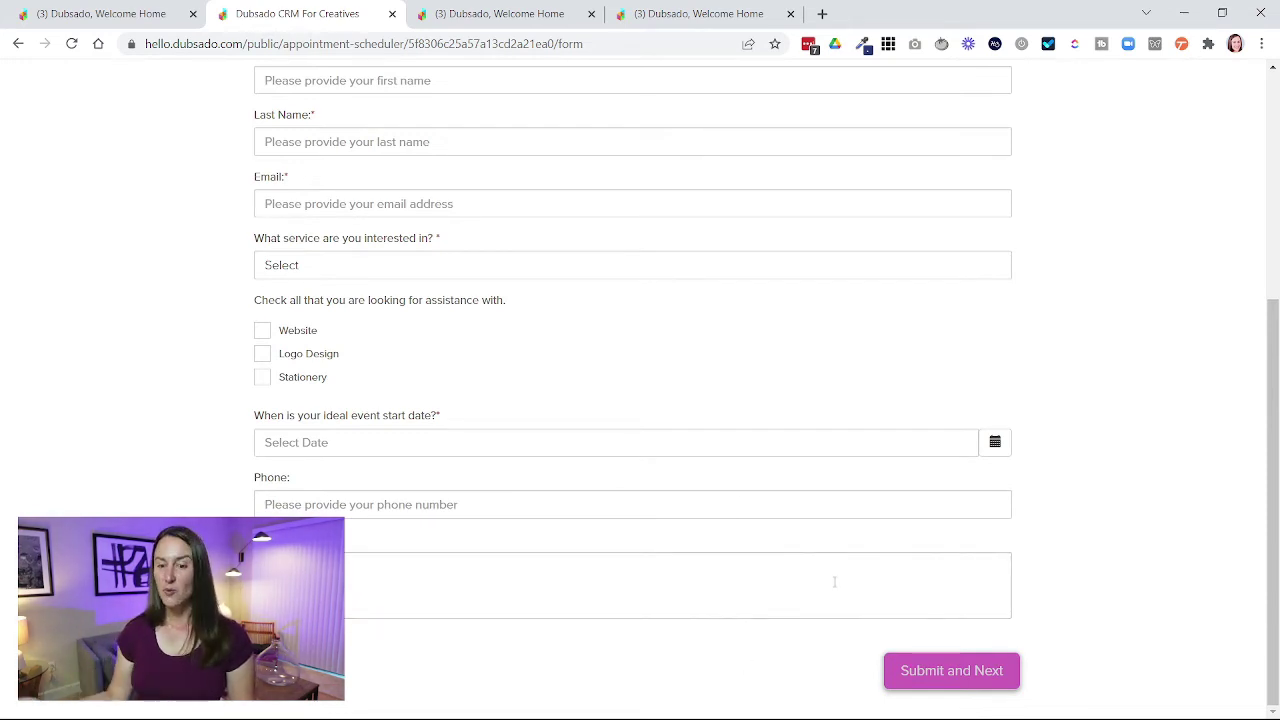
scroll(491, 429, "up", 3)
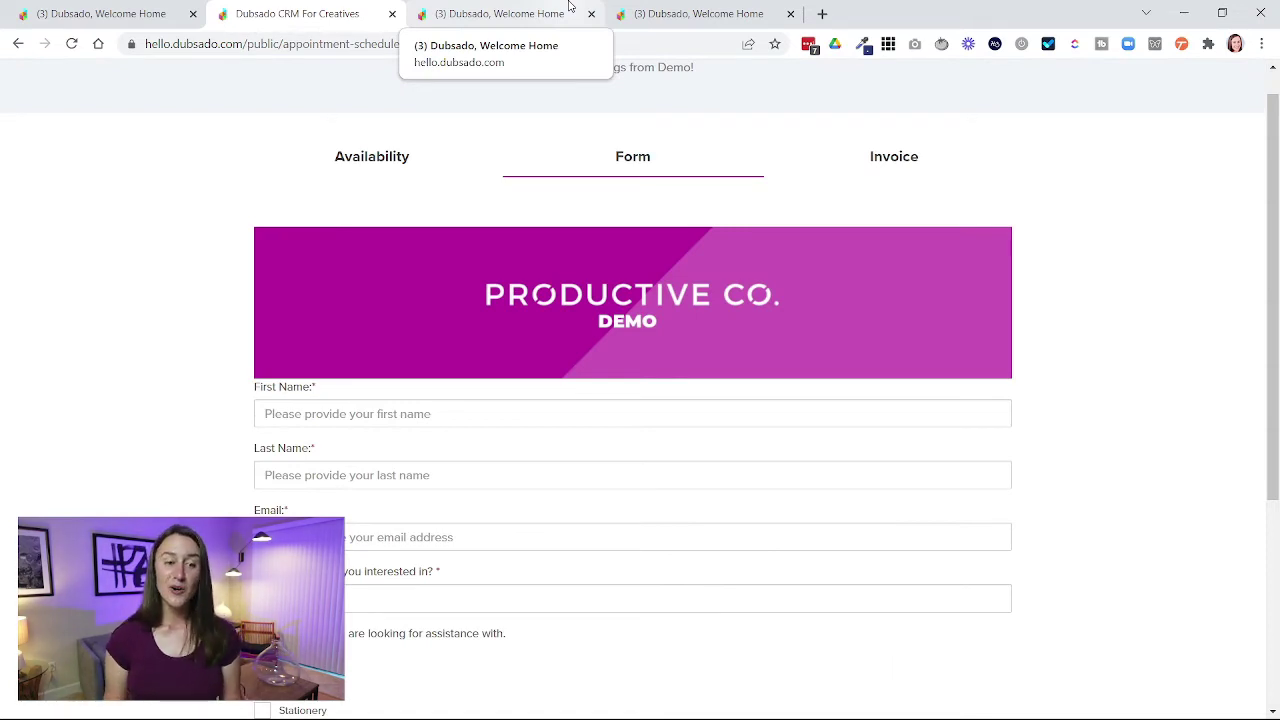
- Switch back to the Projects list and scroll up through the 17 projects
left_click(100, 13)
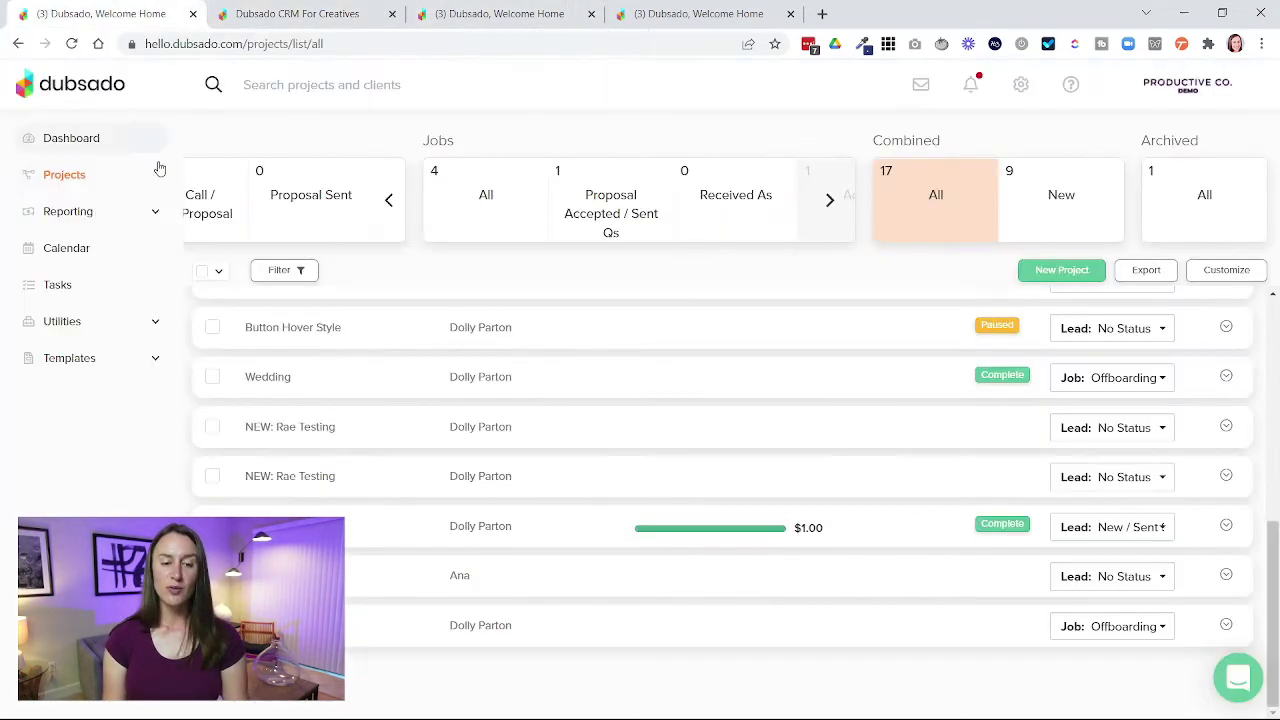
scroll(597, 549, "up", 3)
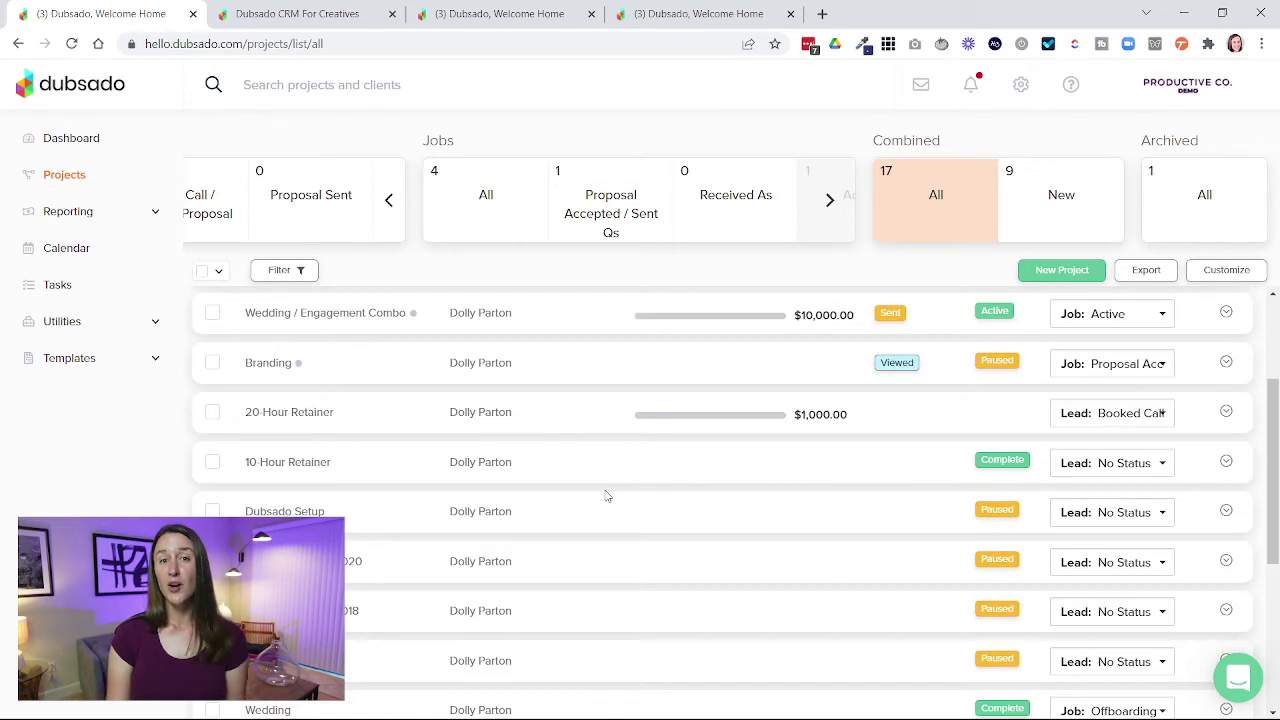